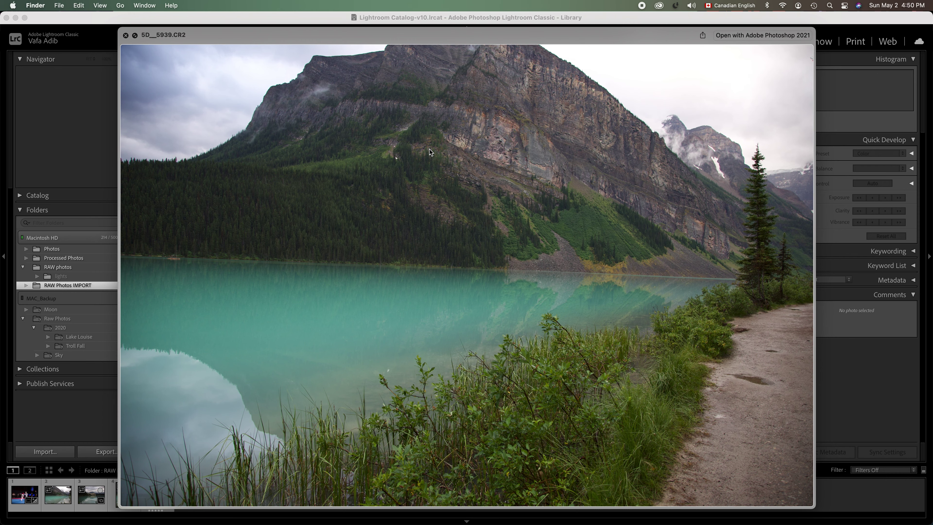
Synchronize the RAW Photos IMPORT folder in the Lightroom catalog and import its new photos
key("space")
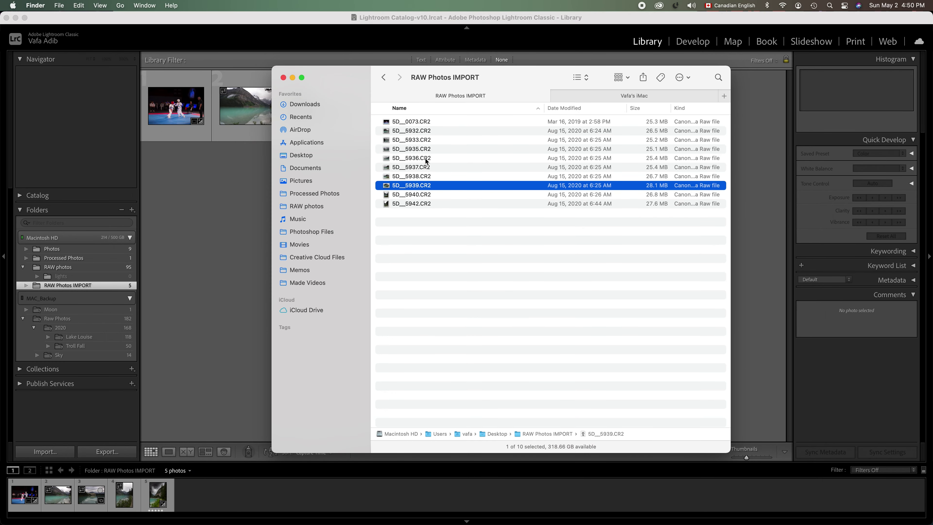
left_click(68, 285)
right_click(68, 286)
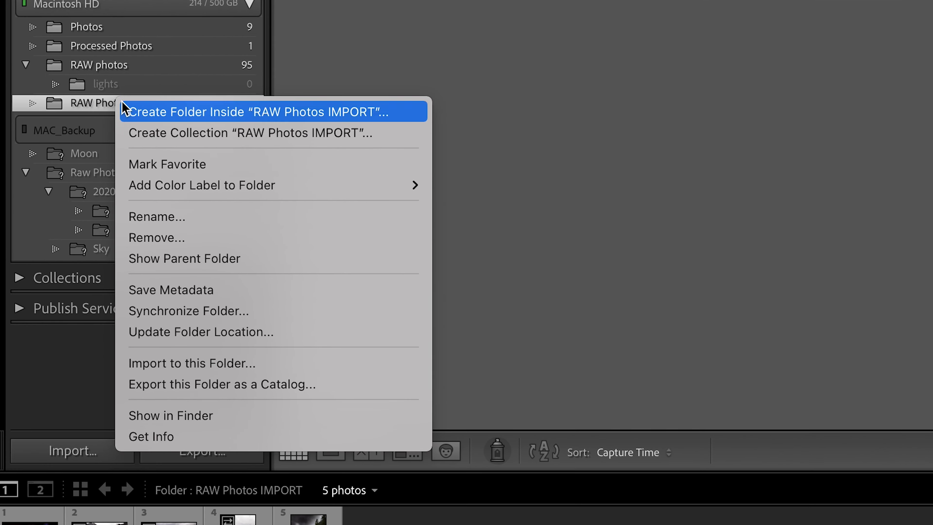
left_click(246, 313)
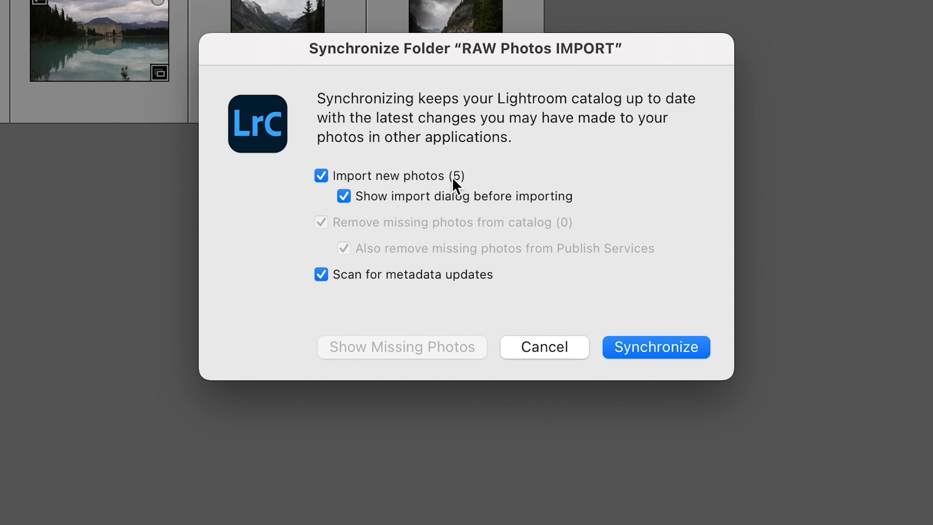
left_click(643, 350)
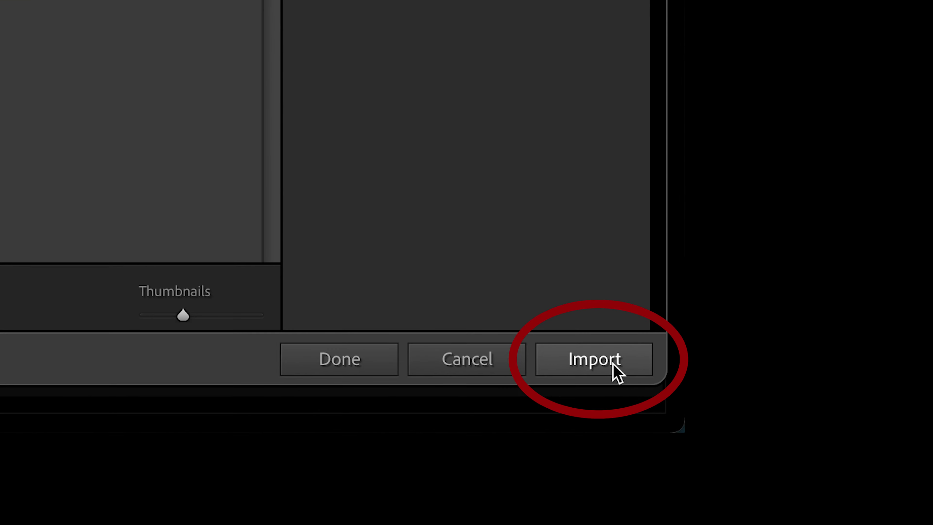
left_click(906, 500)
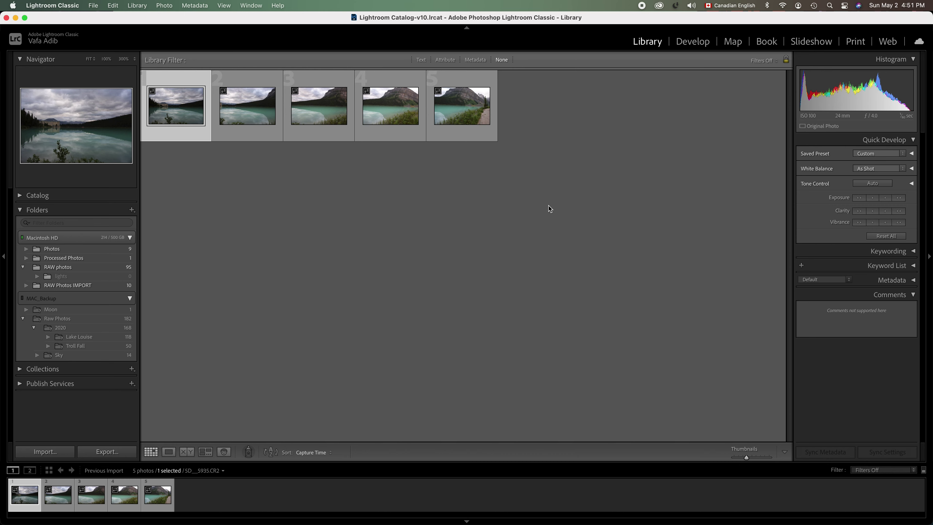
Switch to the Develop module and select all five newly imported lake photos, with the first one active
left_click(693, 41)
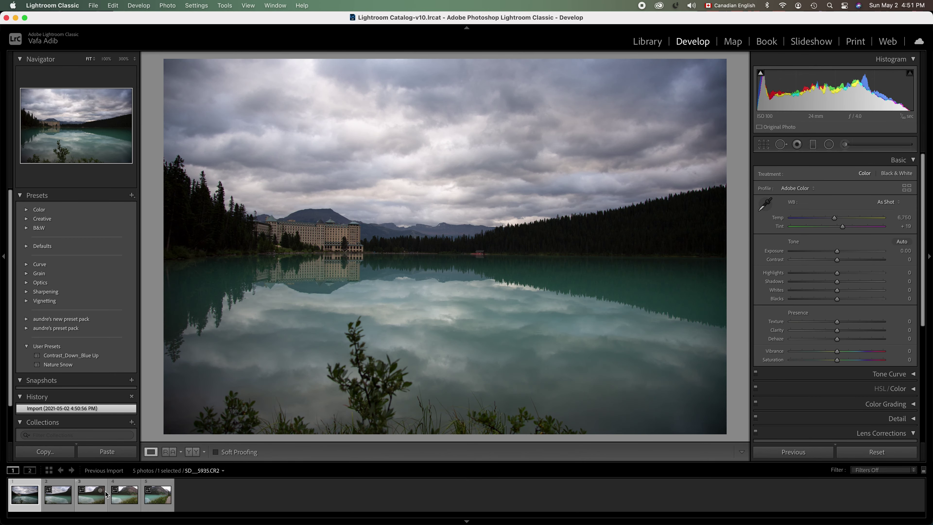
left_click(159, 498, "shift")
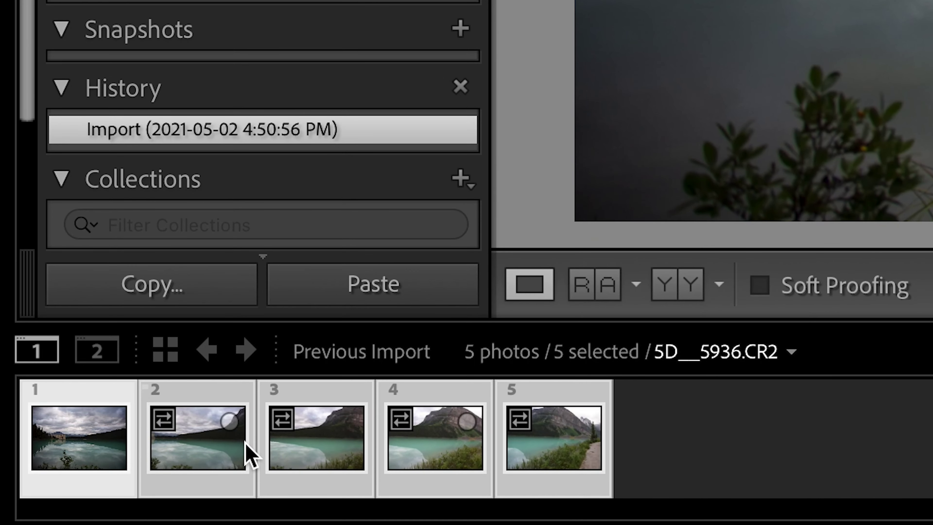
left_click(563, 448)
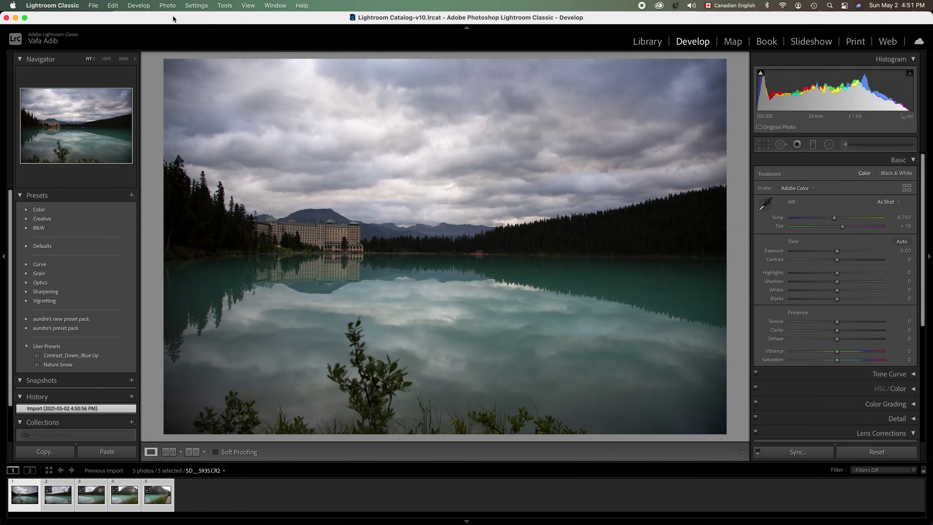
right_click(127, 497)
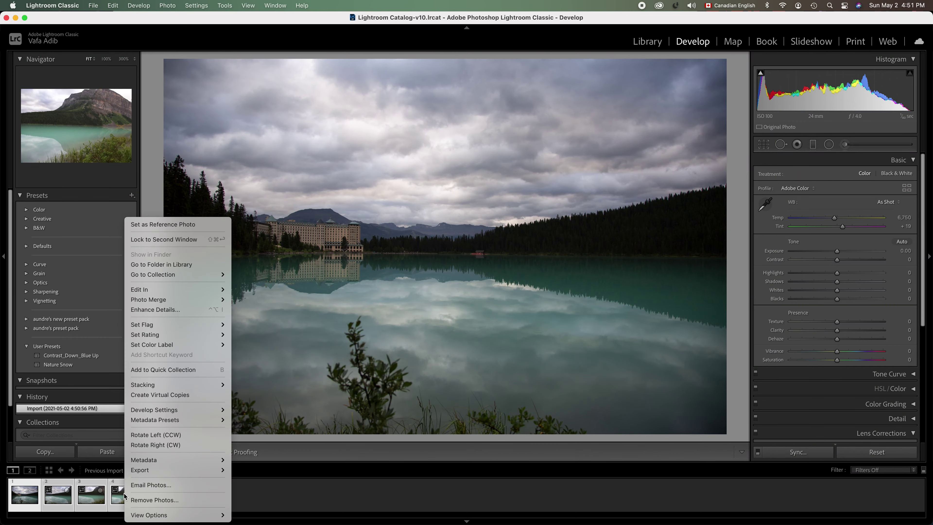
mouse_move(206, 299)
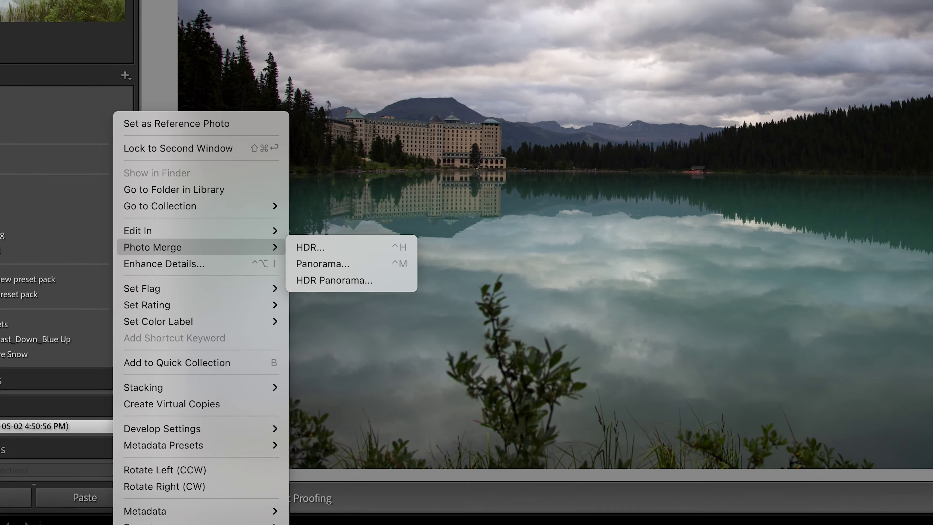
key("Escape")
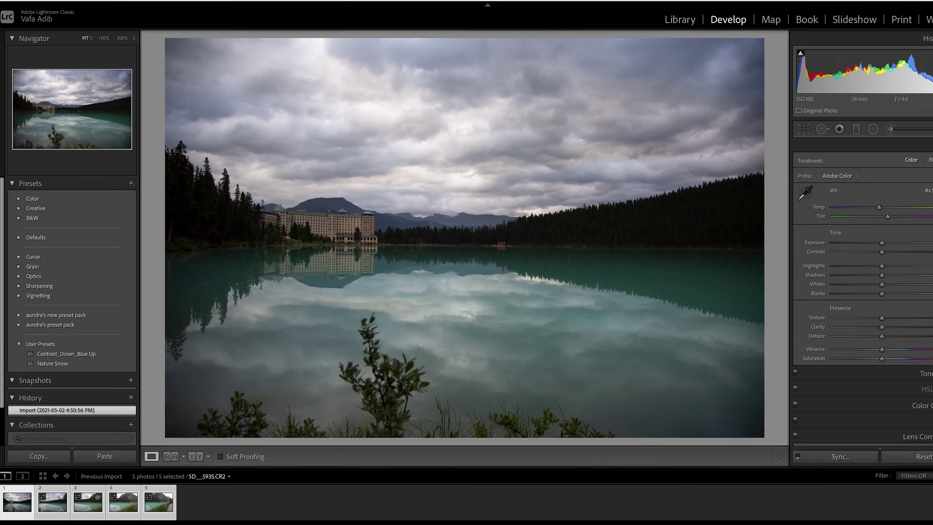
Merge the selected photos into a panorama with Cylindrical projection and Fill Edges enabled
left_click(167, 5)
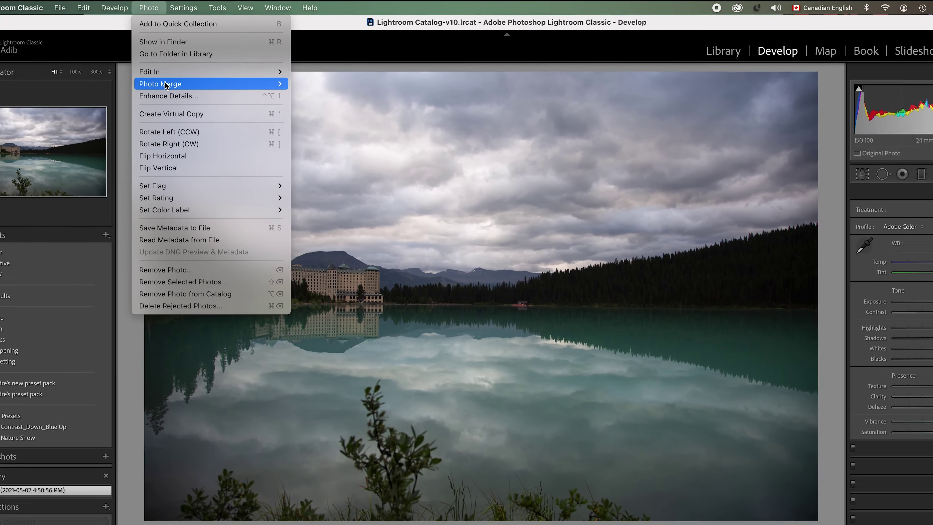
mouse_move(173, 70)
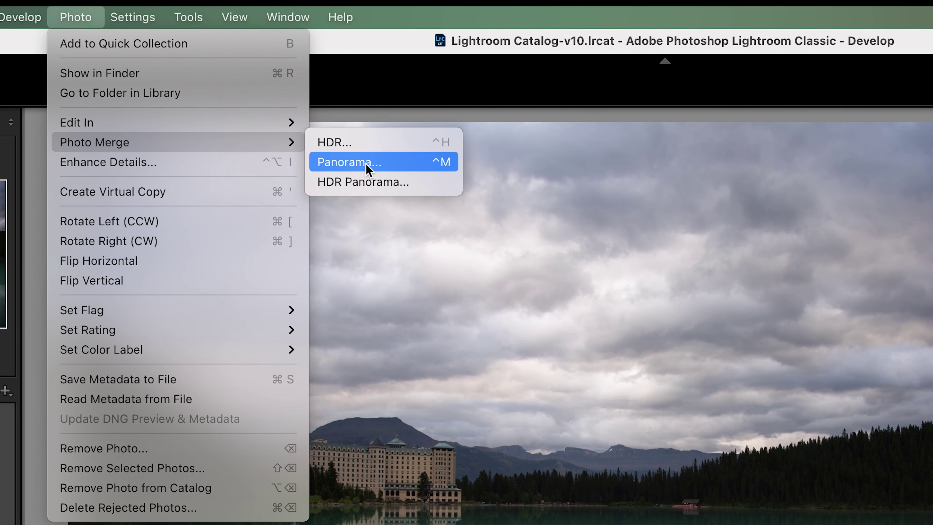
left_click(386, 169)
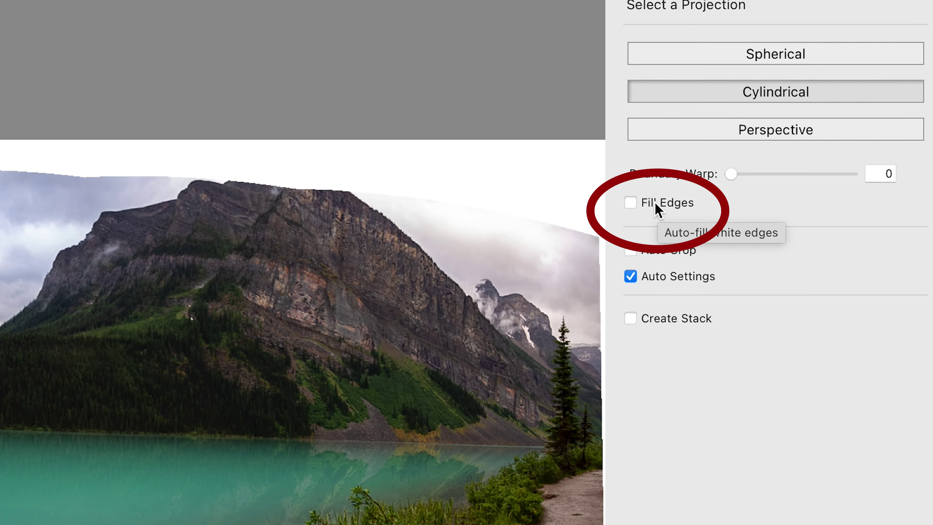
left_click(654, 207)
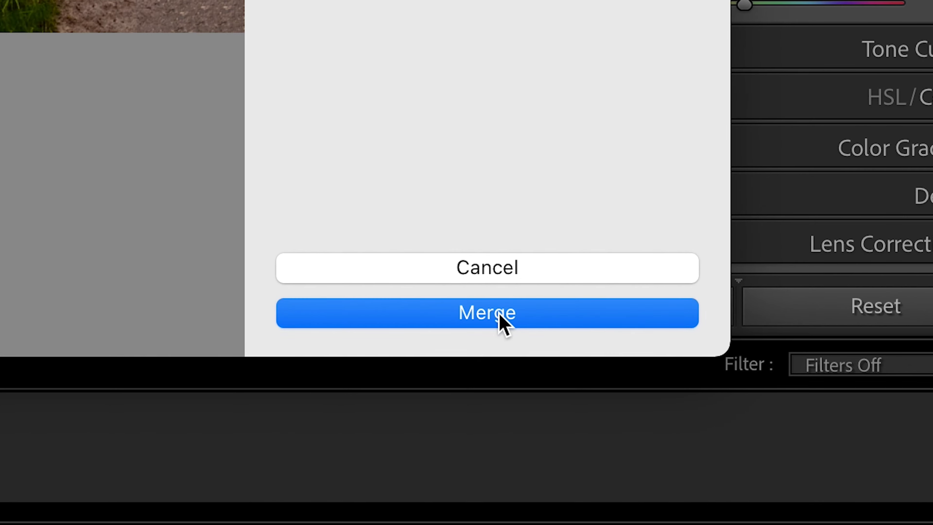
left_click(764, 456)
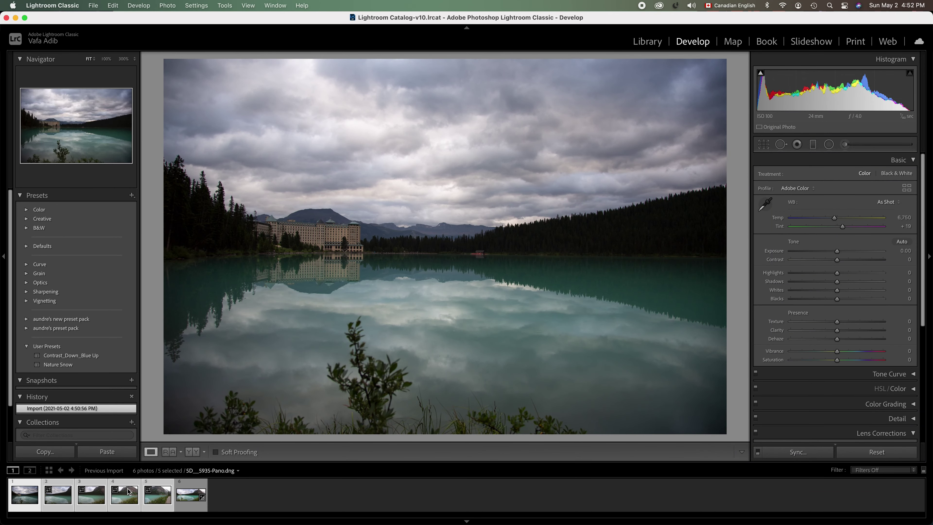
Select only the merged panorama and set Highlights to −89, Exposure to −0.20 and Shadows to +21
key("super+d")
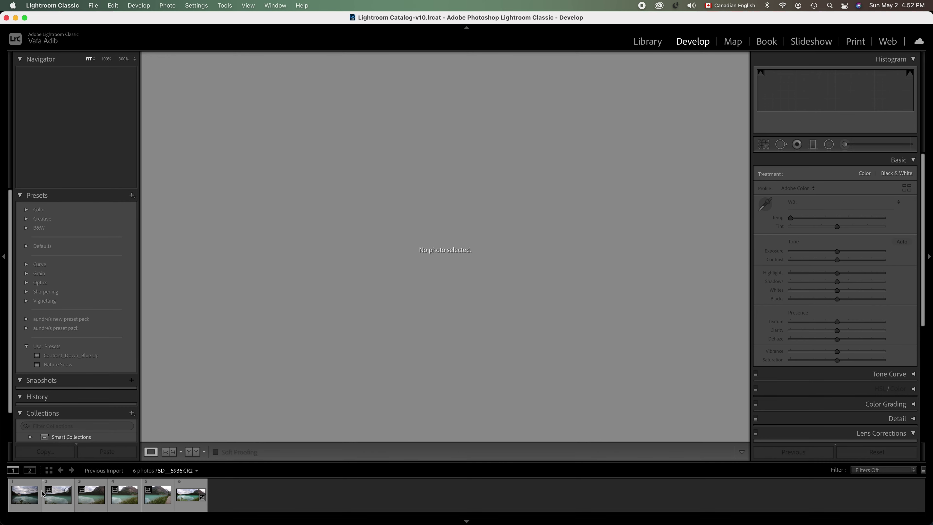
left_click(187, 496)
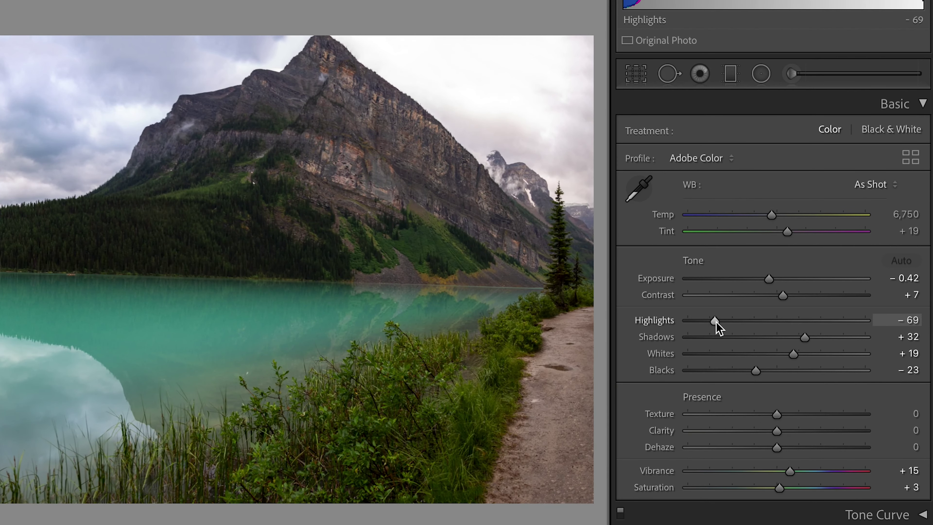
mouse_move(716, 322)
left_mouse_down()
mouse_move(750, 322)
mouse_move(695, 319)
mouse_move(702, 318)
left_mouse_up()
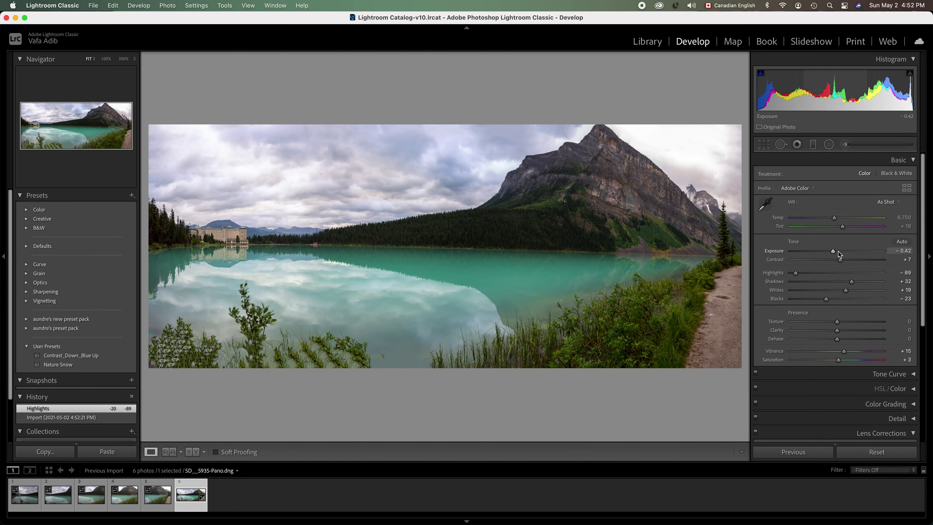
left_click_drag(834, 254, 847, 282)
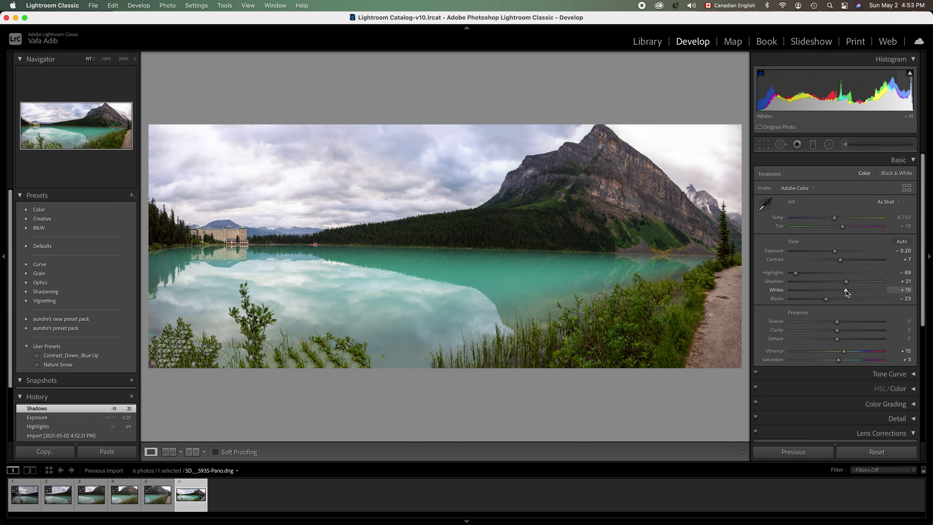
Set the panorama's Blacks to −14, Texture to +8, Clarity to +4 and Saturation to +7
left_click_drag(828, 299, 831, 300)
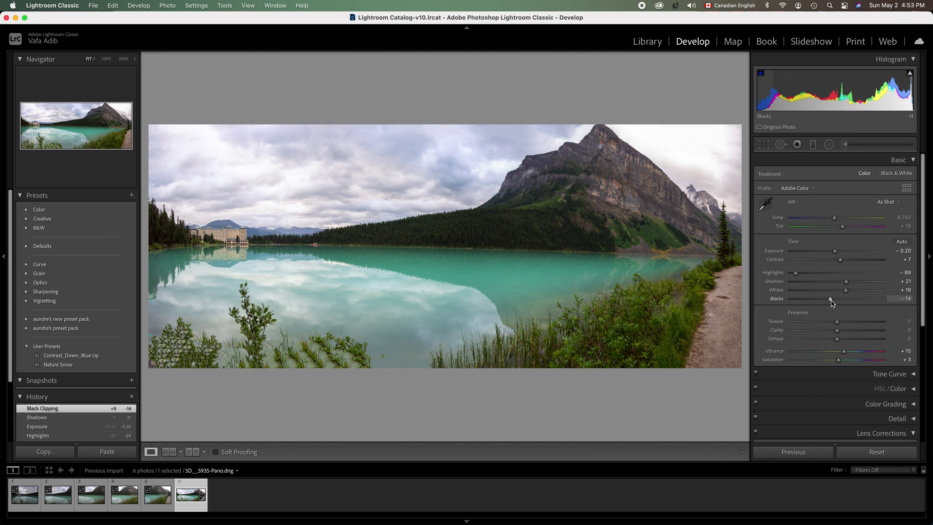
left_click_drag(837, 323, 842, 323)
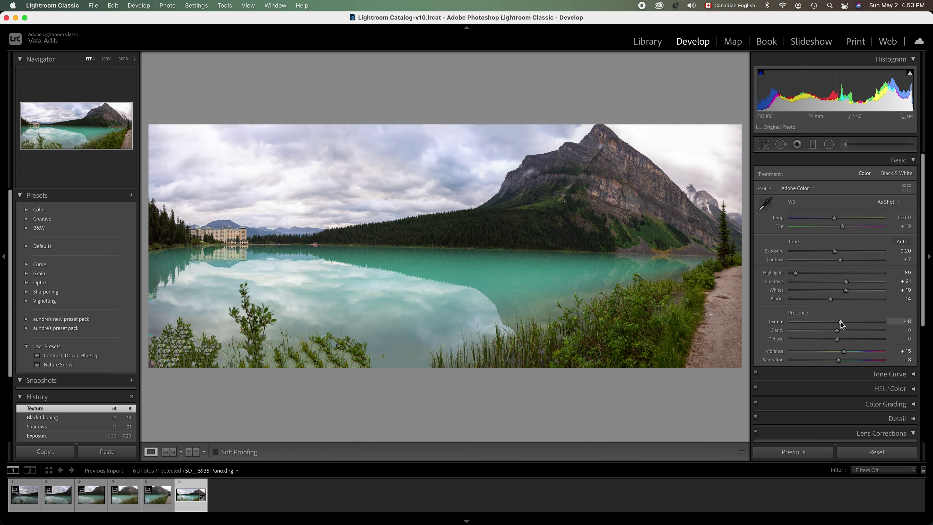
left_click_drag(837, 332, 839, 361)
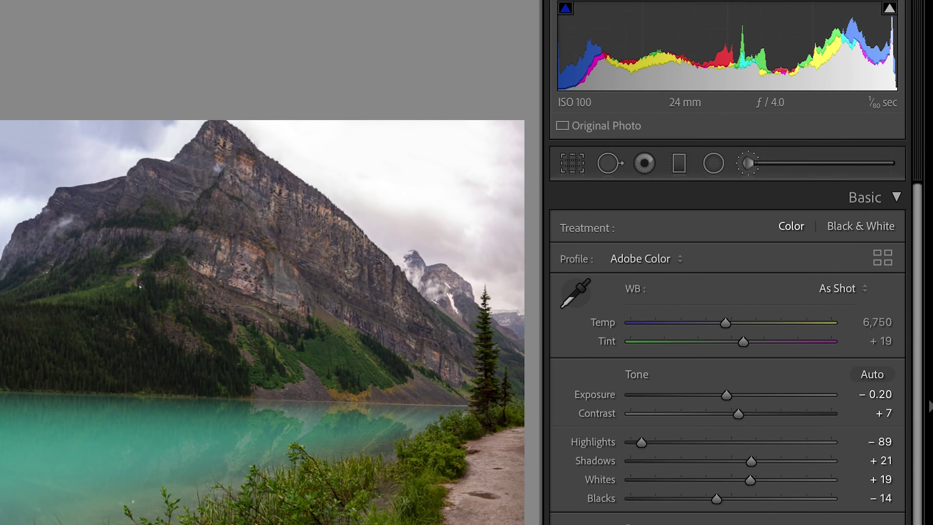
Paint an Adjustment Brush mask over the cloud reflection on the lake, checking its coverage with the mask overlay
left_click(845, 145)
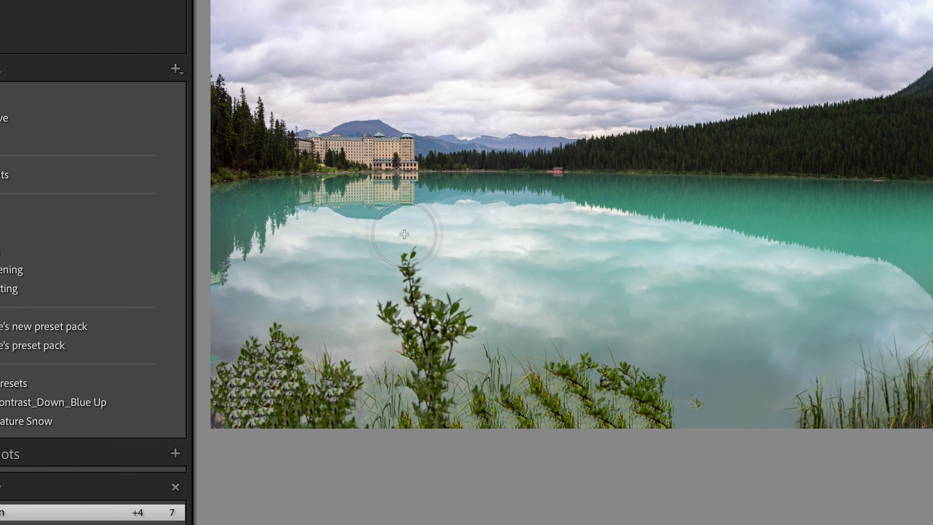
left_click_drag(333, 291, 312, 241)
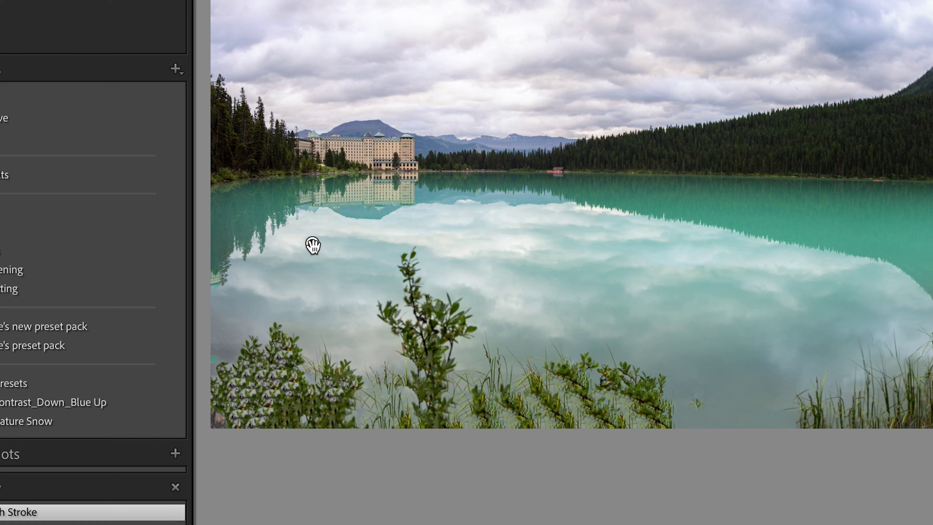
key("o")
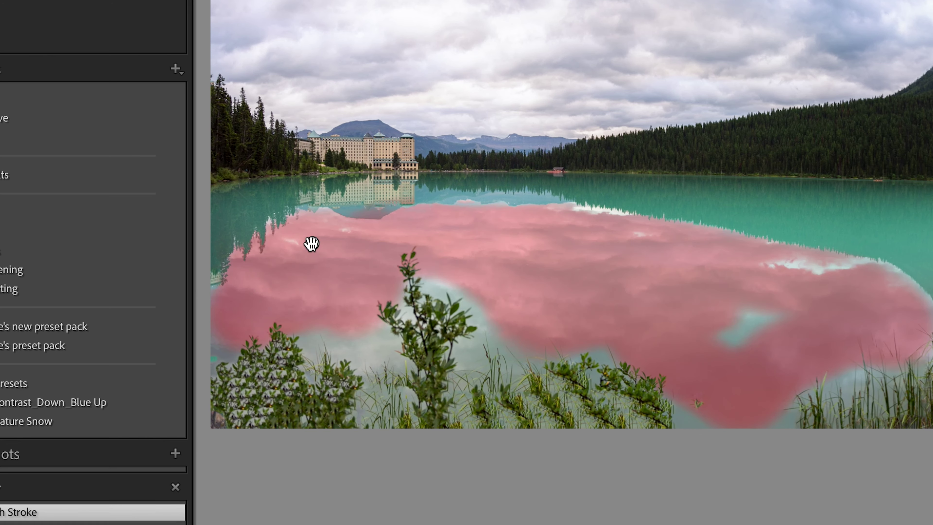
key("o")
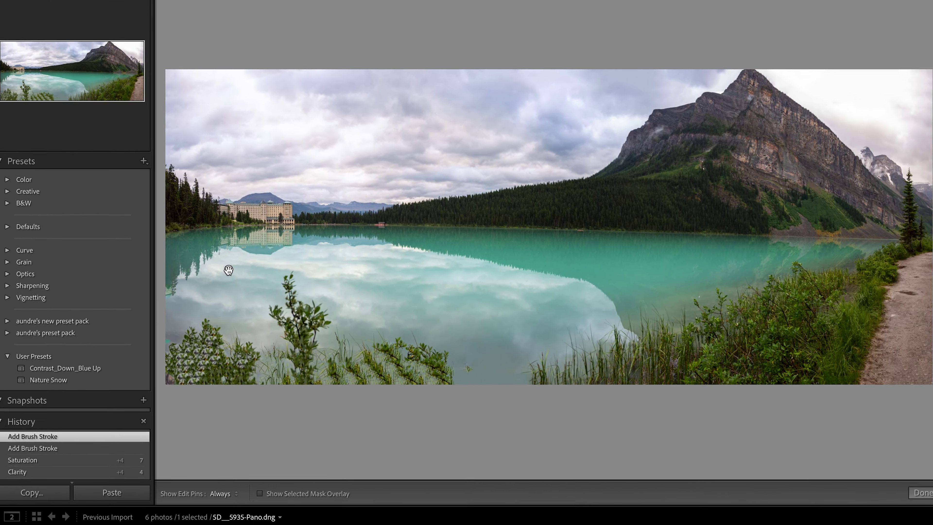
key("o")
key("h")
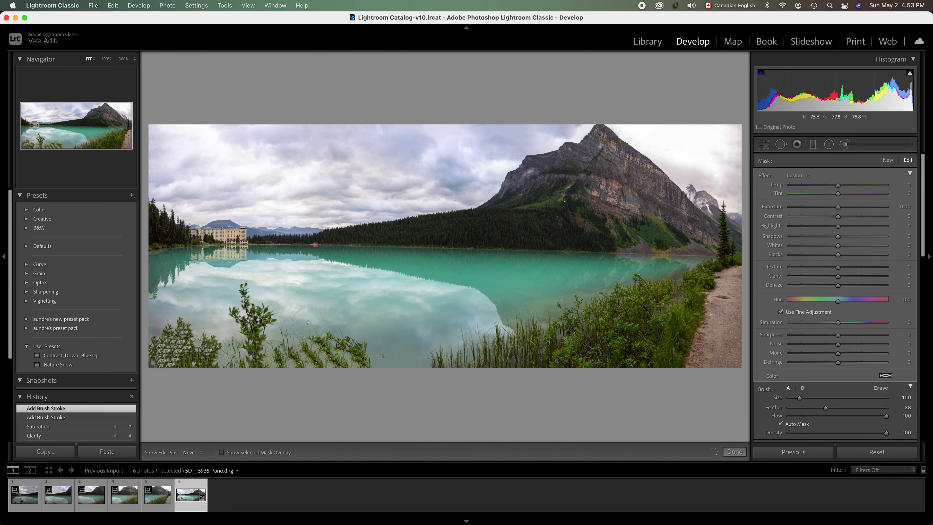
left_click(422, 353)
Toggle the edit pin's visibility and examine the brush mask overlay on the lake reflection
key("h")
mouse_move(197, 279)
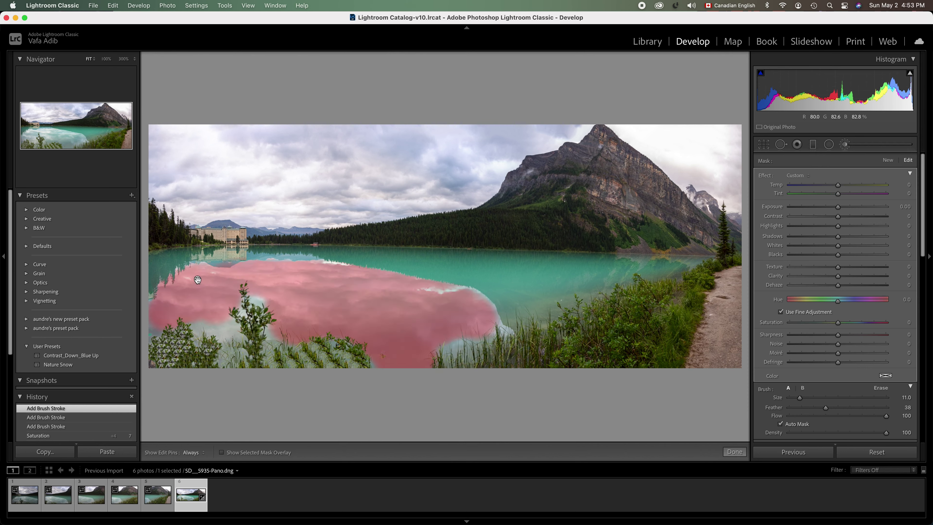
key("h")
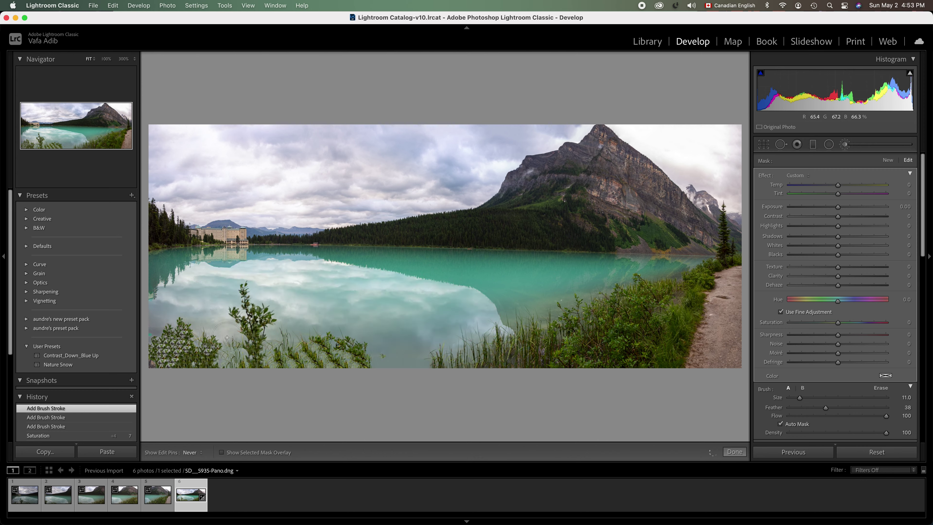
key("h")
key("h")
key("h")
key("h")
key("h")
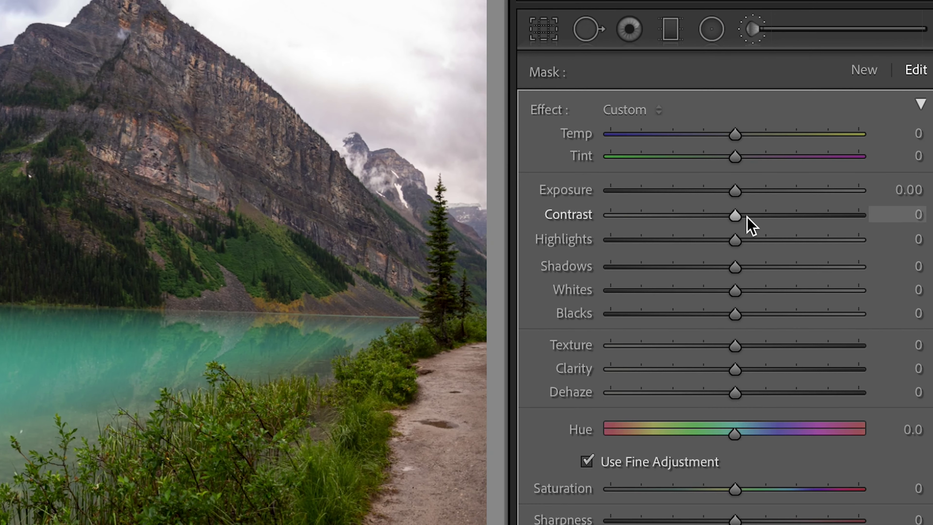
Set the reflection mask's Exposure to −0.17, Texture to 50 and brush Feather to 57, lower its Shadows slightly, and finish the brush edit
left_click_drag(741, 198, 840, 209)
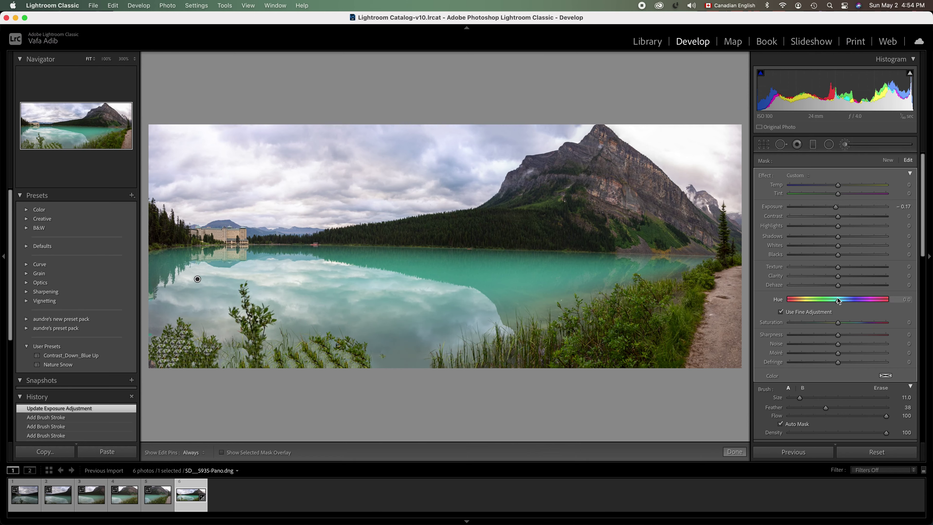
left_click_drag(838, 268, 863, 268)
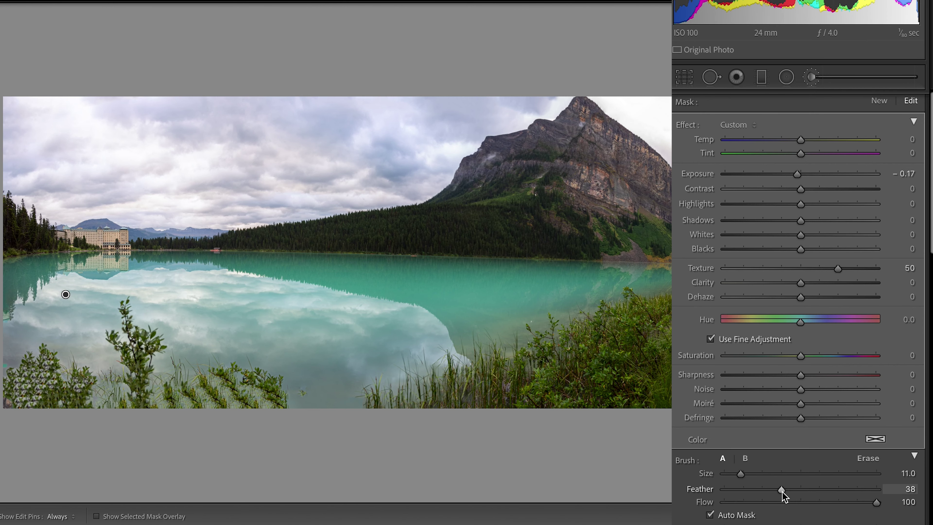
left_click_drag(782, 491, 812, 494)
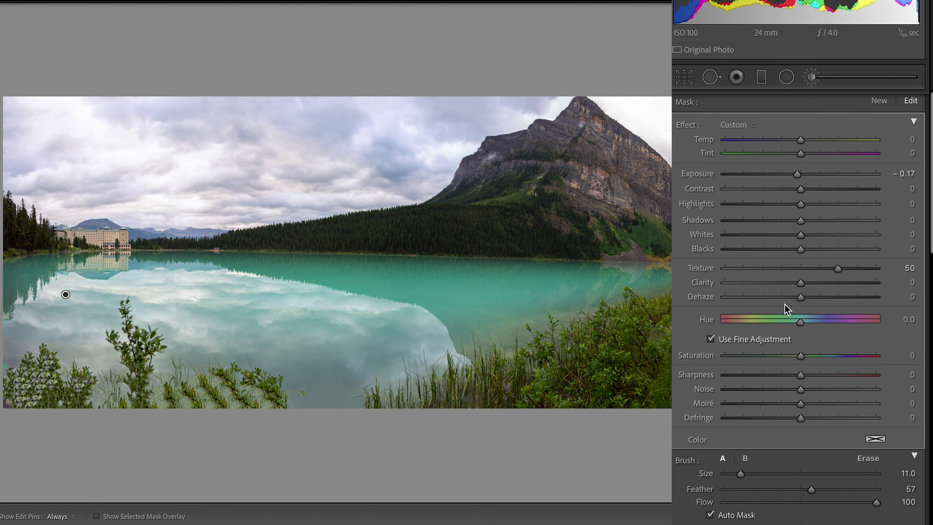
left_click(800, 221)
mouse_move(800, 222)
left_mouse_down()
mouse_move(782, 221)
mouse_move(792, 221)
left_mouse_up()
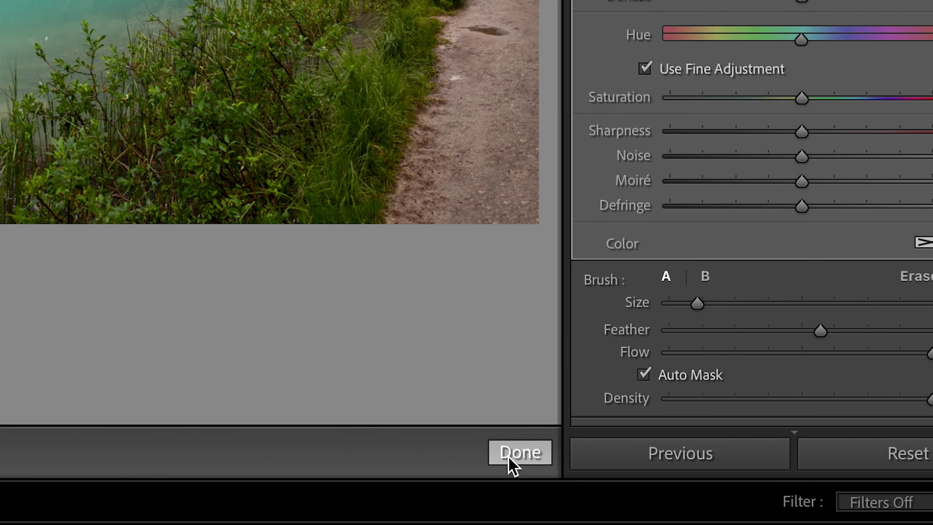
left_click(564, 466)
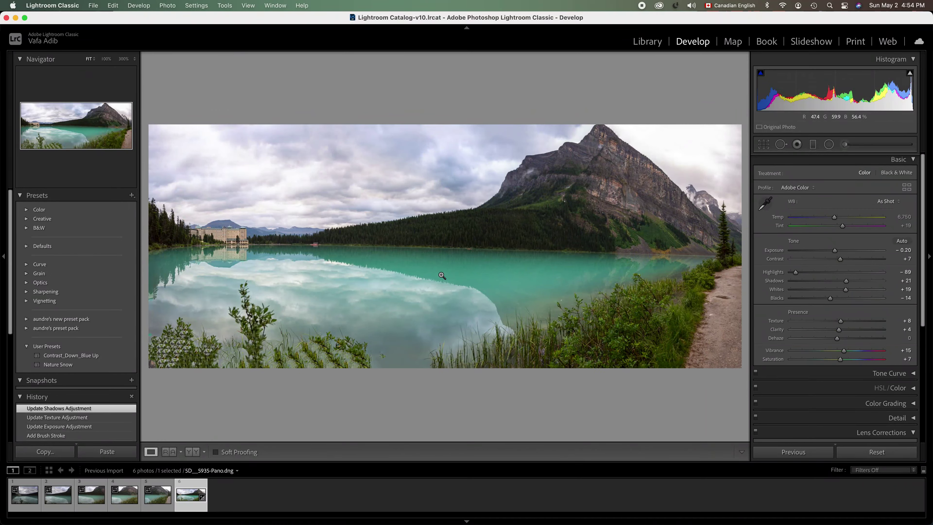
Compare the panorama before and after the Develop adjustments
key("backslash")
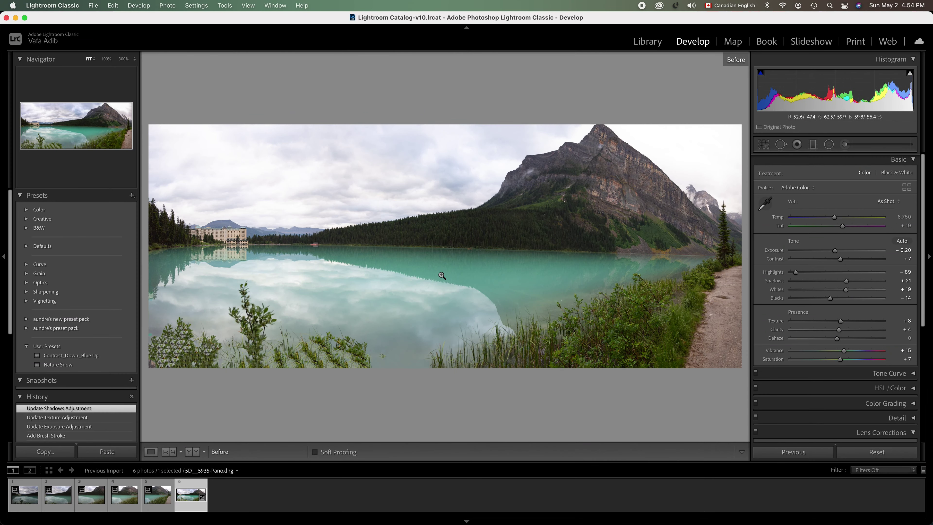
key("backslash")
key("backslash")
key("backslash")
key("backslash")
key("backslash")
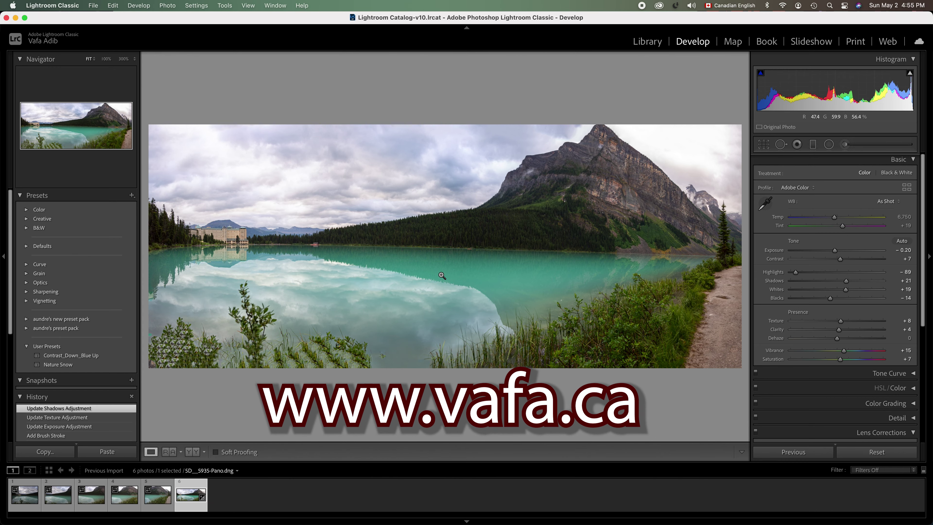